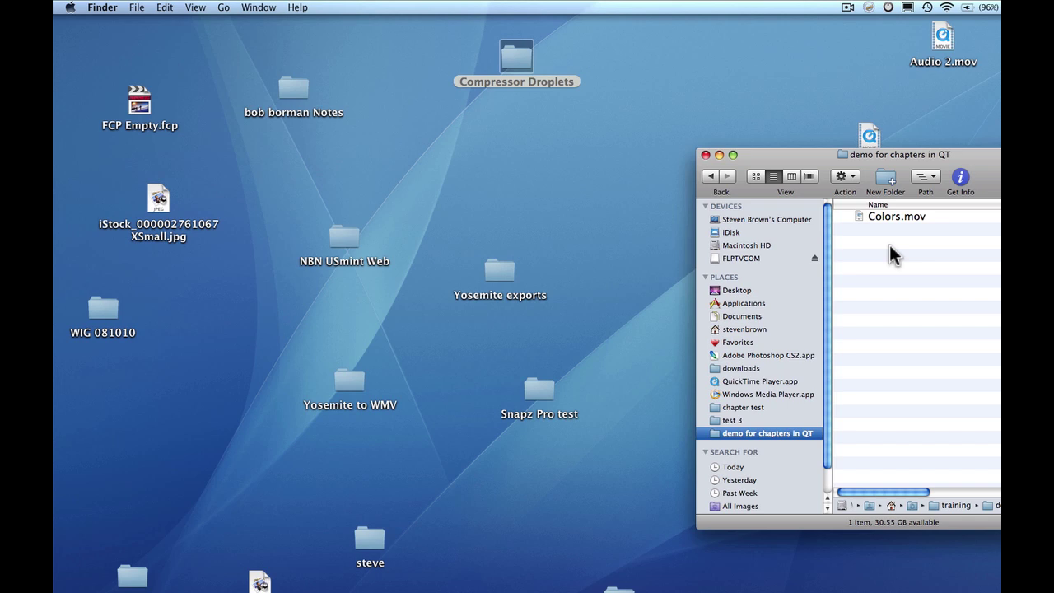
# Open Colors.mov from the 'demo for chapters in QT' folder in QuickTime Player.
pyautogui.doubleClick(861, 215)
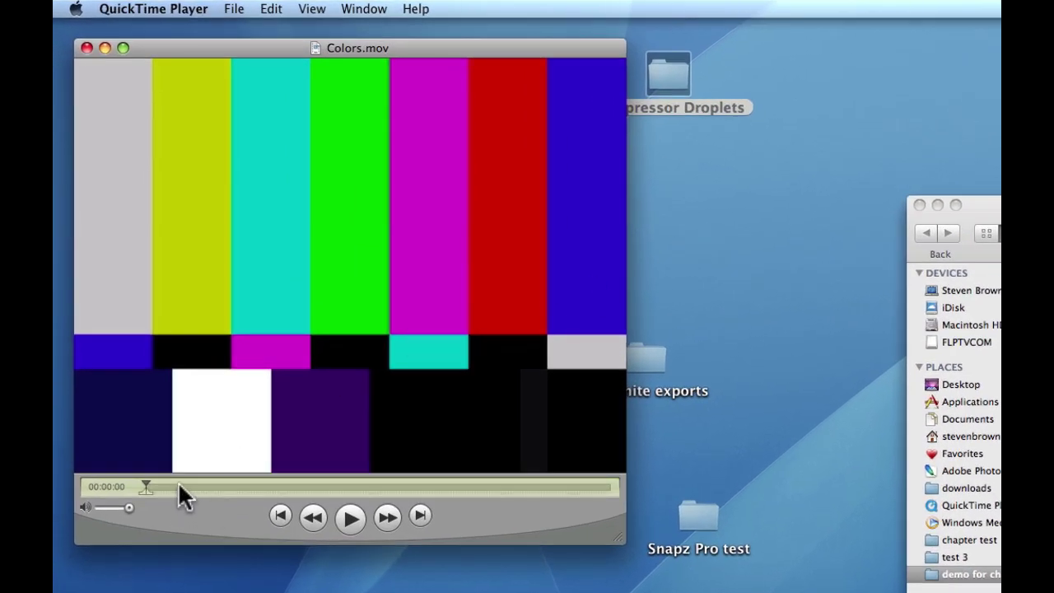
# Scrub Colors.mov forward to the blue section and show the Movie Inspector (H.264 640 × 480, 29.97 FPS).
pyautogui.moveTo(178, 481); pyautogui.dragTo(532, 481)
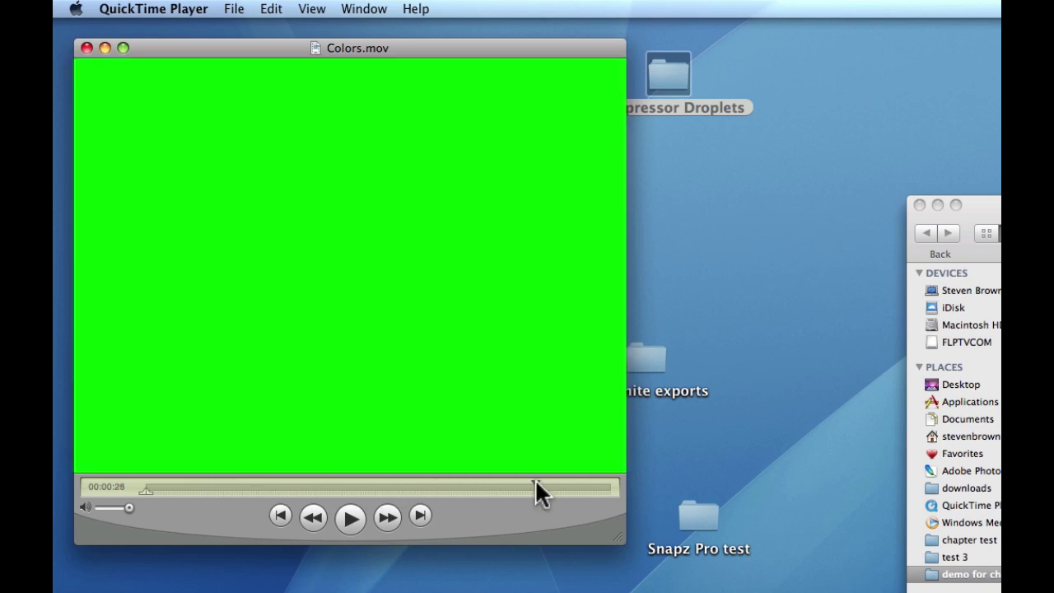
pyautogui.click(364, 10)
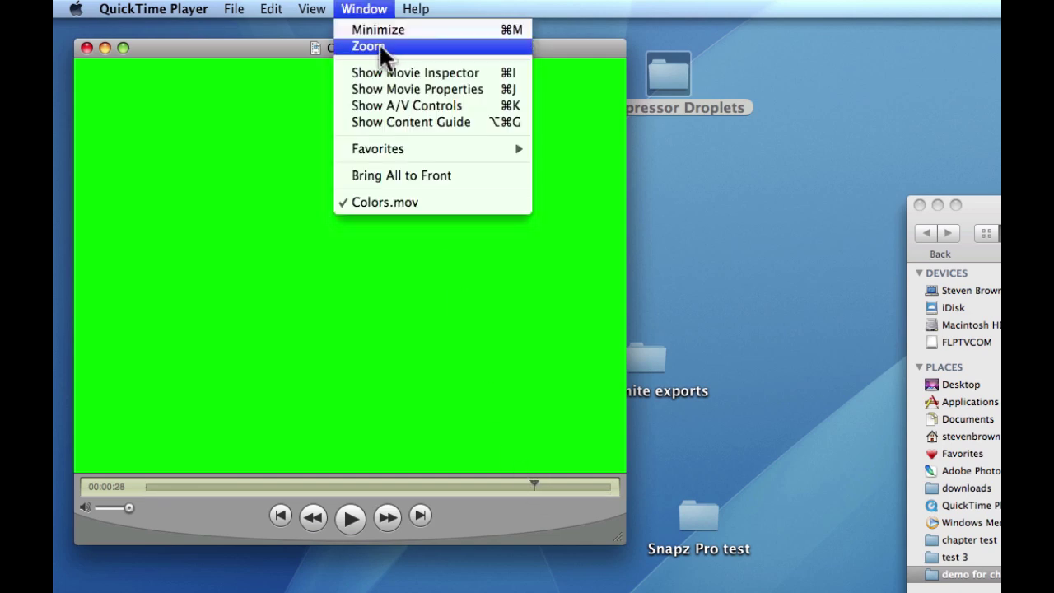
pyautogui.click(396, 70)
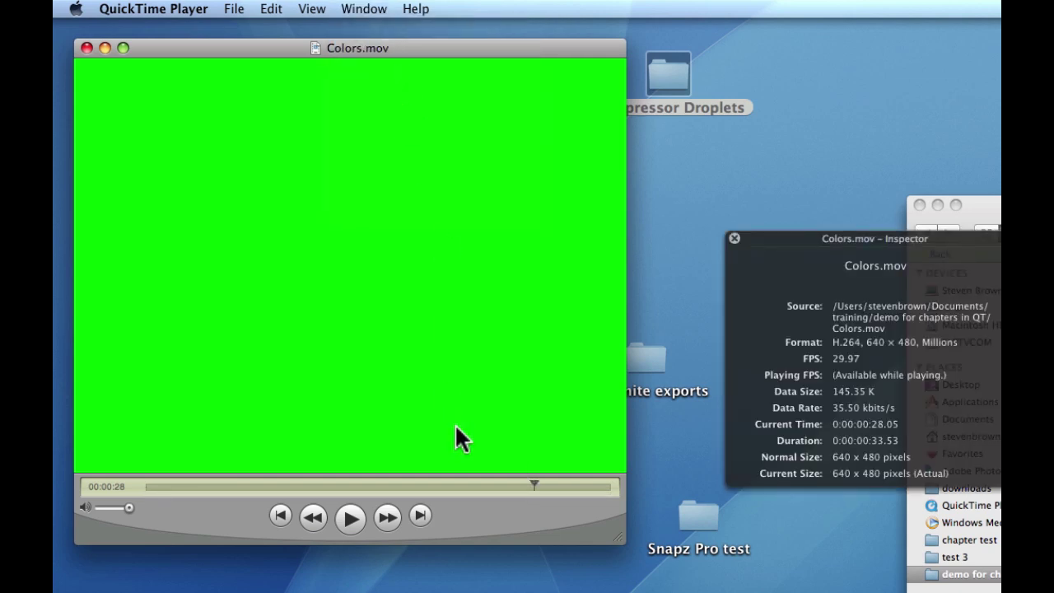
# Scrub to about 8 seconds and step frame by frame onto the first blue frame at 0:00:08.27.
pyautogui.click(223, 486)
pyautogui.moveTo(222, 481); pyautogui.dragTo(258, 481)
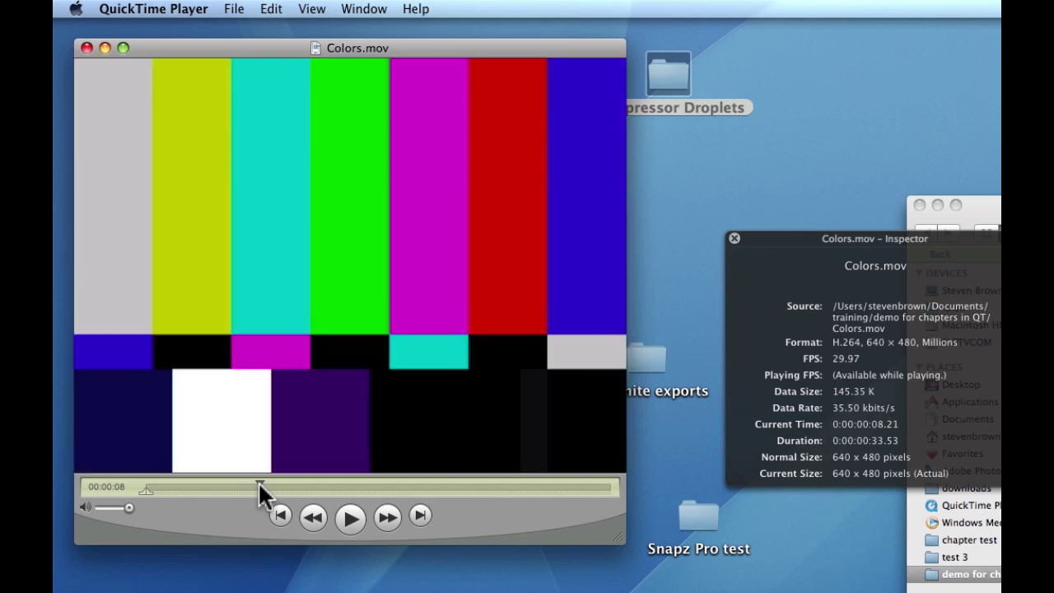
pyautogui.moveTo(258, 482); pyautogui.dragTo(259, 482)
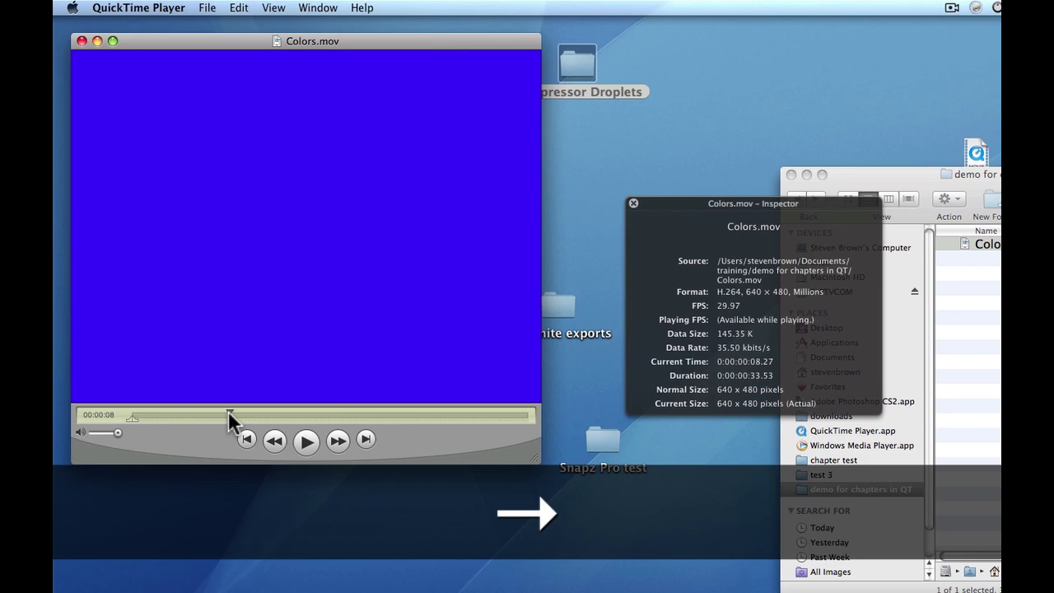
pyautogui.press('Left')
pyautogui.press('Right')
pyautogui.press('Left')
pyautogui.press('Right')
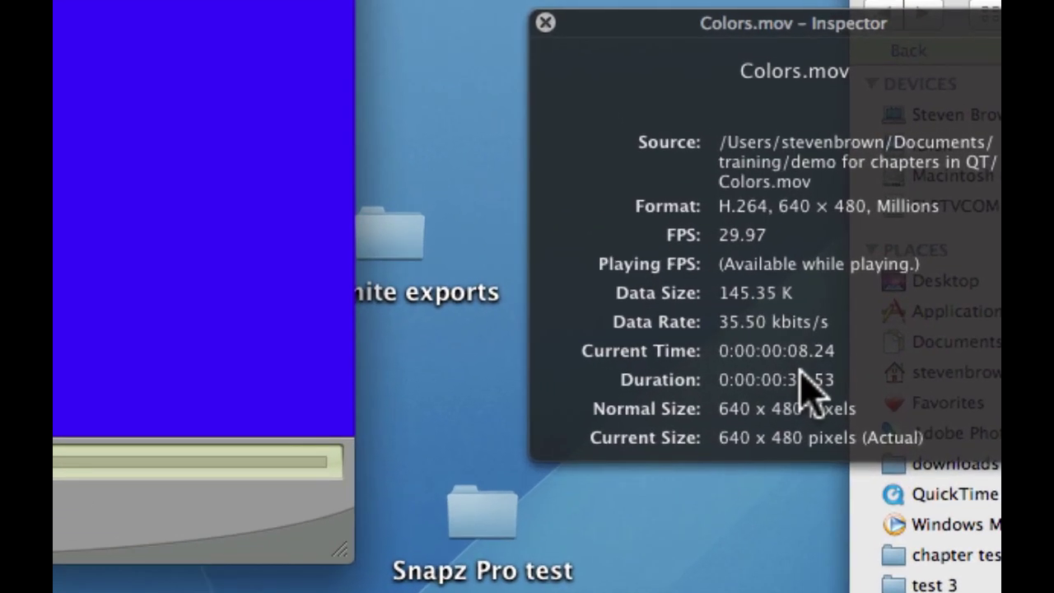
pyautogui.press('Right')
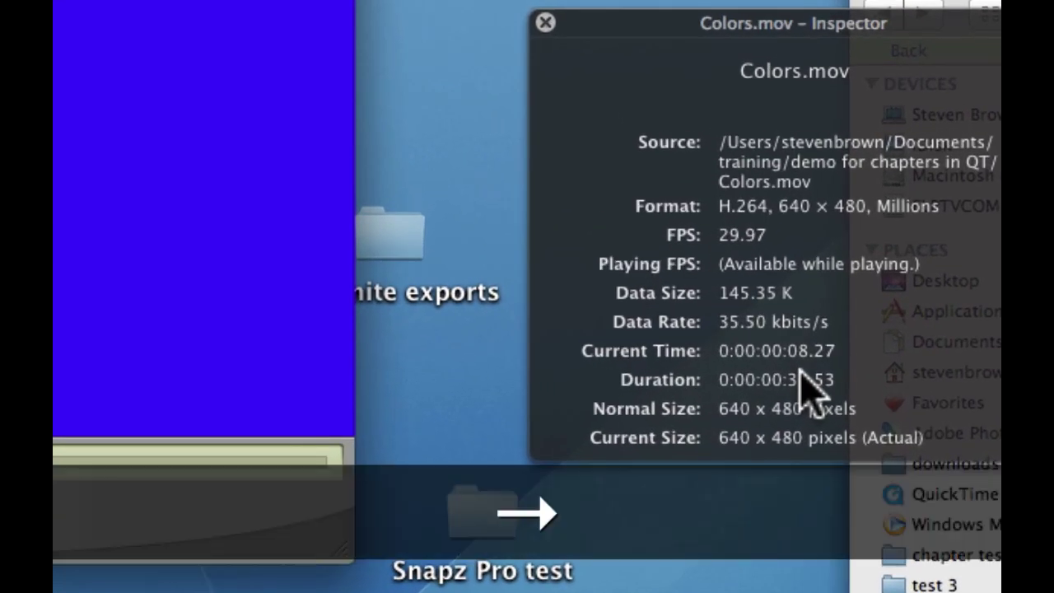
pyautogui.press('Right')
pyautogui.press('Right')
pyautogui.press('Right')
pyautogui.press('Right')
pyautogui.press('Right')
pyautogui.press('Right')
pyautogui.press('Right')
pyautogui.press('Right')
pyautogui.press('Right')
pyautogui.press('Right')
pyautogui.press('Right')
pyautogui.press('Right')
pyautogui.press('Right')
pyautogui.press('Right')
pyautogui.press('Right')
pyautogui.press('Right')
pyautogui.press('Right')
pyautogui.press('Right')
pyautogui.press('Right')
pyautogui.press('Right')
pyautogui.press('Right')
pyautogui.press('Right')
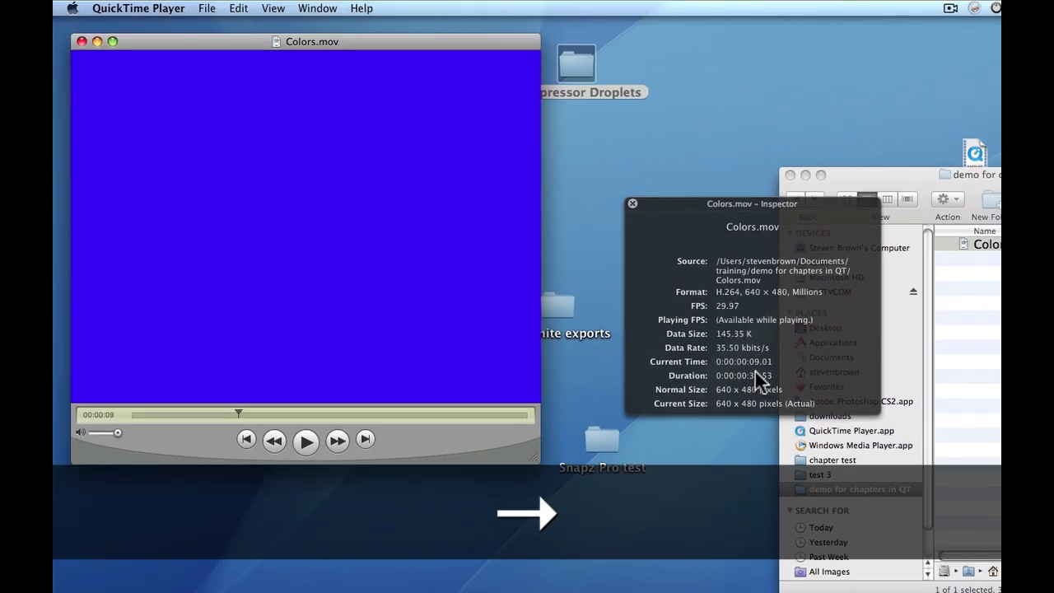
# Scrub to about 0:16 and step frame by frame to locate the black-to-grey change near 0:17.
pyautogui.click(277, 413)
pyautogui.press('Left')
pyautogui.press('Left')
pyautogui.press('Left')
pyautogui.press('Left')
pyautogui.press('Left')
pyautogui.press('Left')
pyautogui.press('Left')
pyautogui.press('Left')
pyautogui.press('Left')
pyautogui.press('Left')
pyautogui.press('Left')
pyautogui.press('Left')
pyautogui.press('Left')
pyautogui.press('Left')
pyautogui.press('Left')
pyautogui.press('Left')
pyautogui.press('Left')
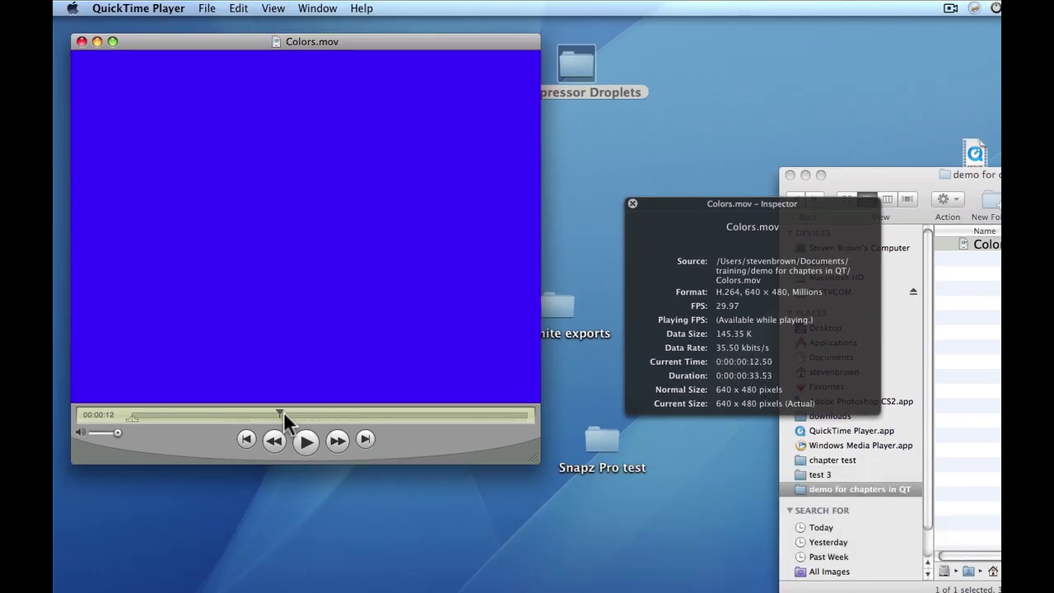
pyautogui.moveTo(265, 410); pyautogui.dragTo(338, 411)
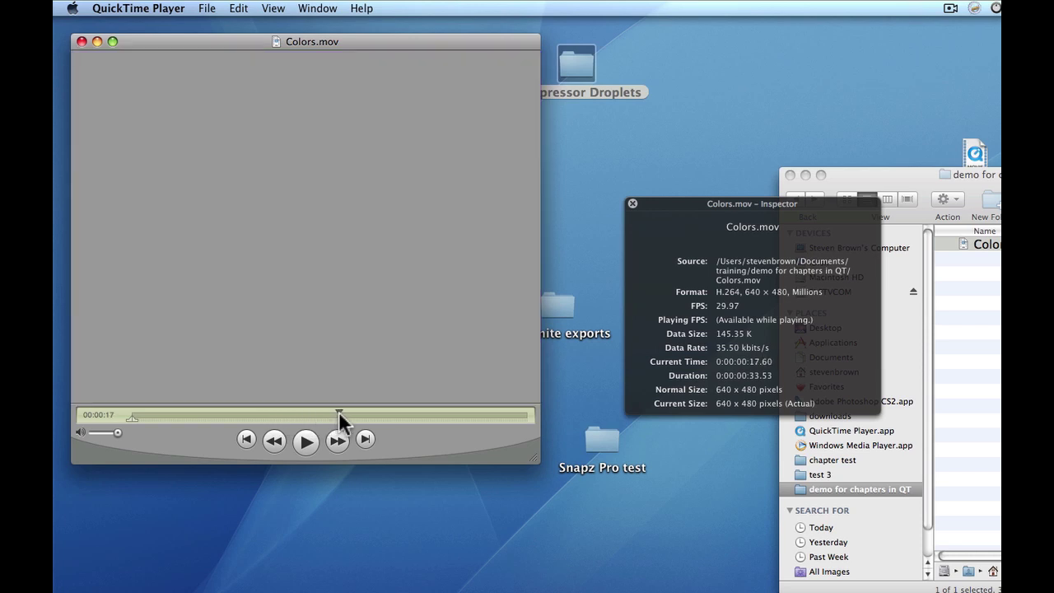
pyautogui.press('Left')
pyautogui.press('Left')
pyautogui.press('Left')
pyautogui.press('Left')
pyautogui.press('Left')
pyautogui.press('Left')
pyautogui.press('Left')
pyautogui.press('Left')
pyautogui.press('Left')
pyautogui.press('Left')
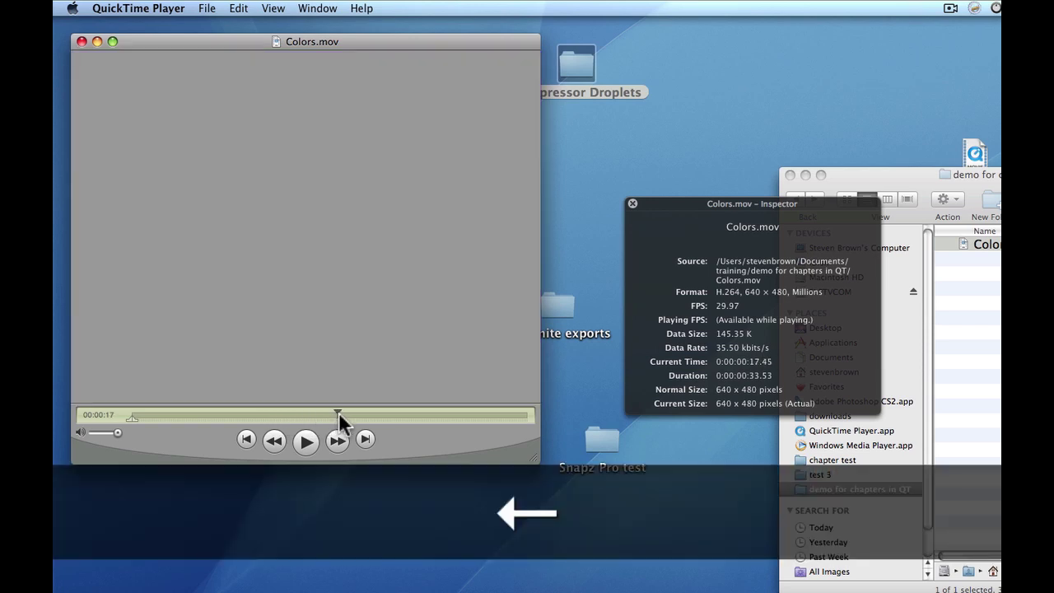
pyautogui.press('Left')
pyautogui.press('Left')
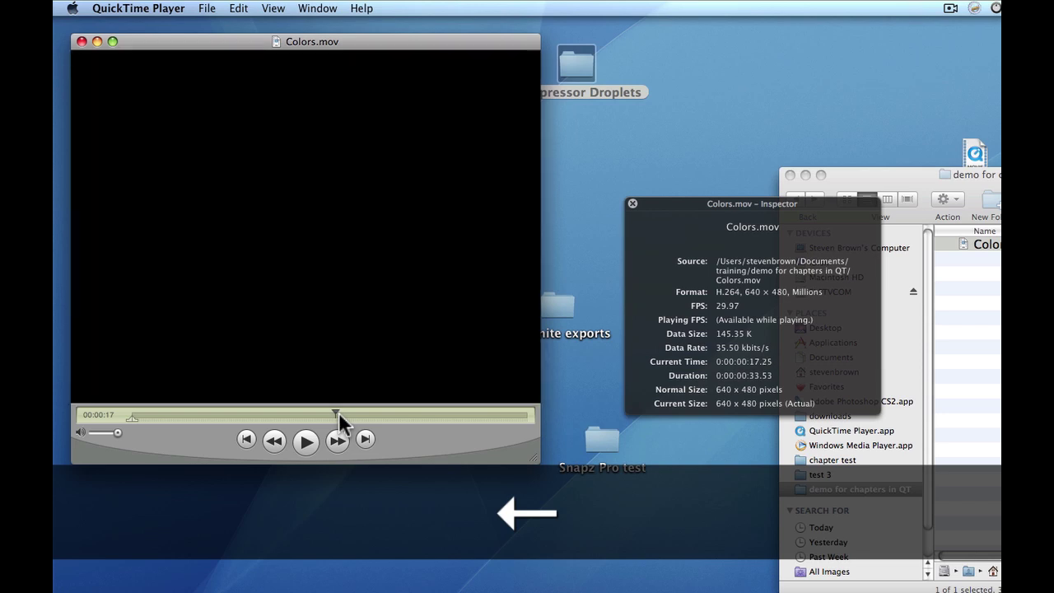
pyautogui.press('Right')
pyautogui.press('Right')
pyautogui.press('Left')
pyautogui.press('Left')
pyautogui.press('Right')
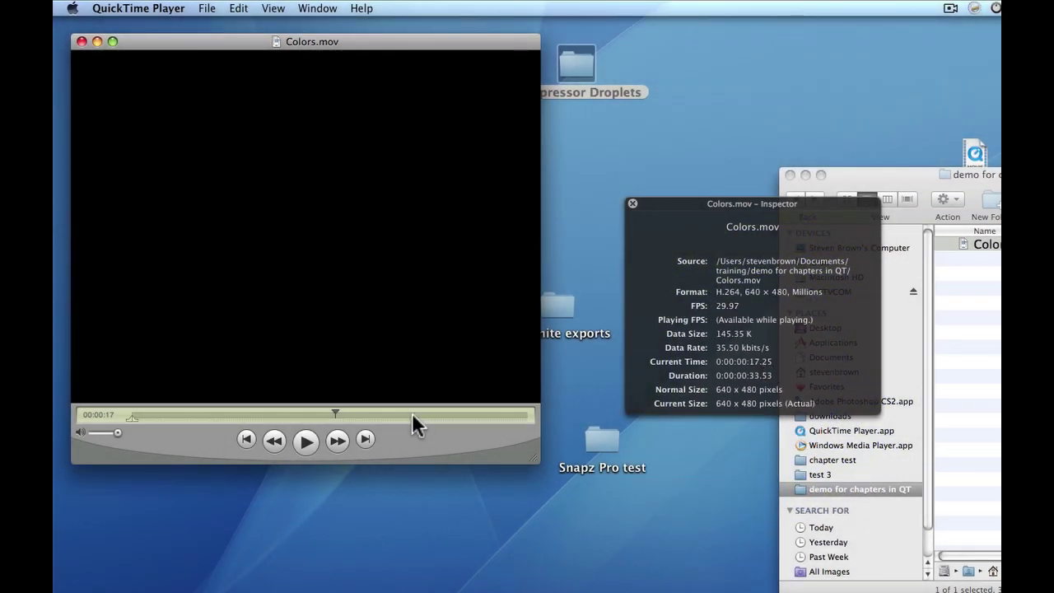
pyautogui.press('Right')
pyautogui.press('Right')
pyautogui.press('Right')
pyautogui.press('Right')
pyautogui.press('Right')
pyautogui.press('Right')
pyautogui.press('Right')
pyautogui.press('Right')
pyautogui.press('Right')
pyautogui.press('Right')
pyautogui.press('Right')
pyautogui.press('Right')
pyautogui.press('Right')
pyautogui.press('Right')
pyautogui.press('Right')
pyautogui.press('Right')
pyautogui.press('Right')
pyautogui.press('Right')
pyautogui.press('Right')
pyautogui.press('Right')
pyautogui.press('Right')
pyautogui.press('Right')
pyautogui.press('Right')
pyautogui.press('Right')
pyautogui.press('Right')
pyautogui.press('Right')
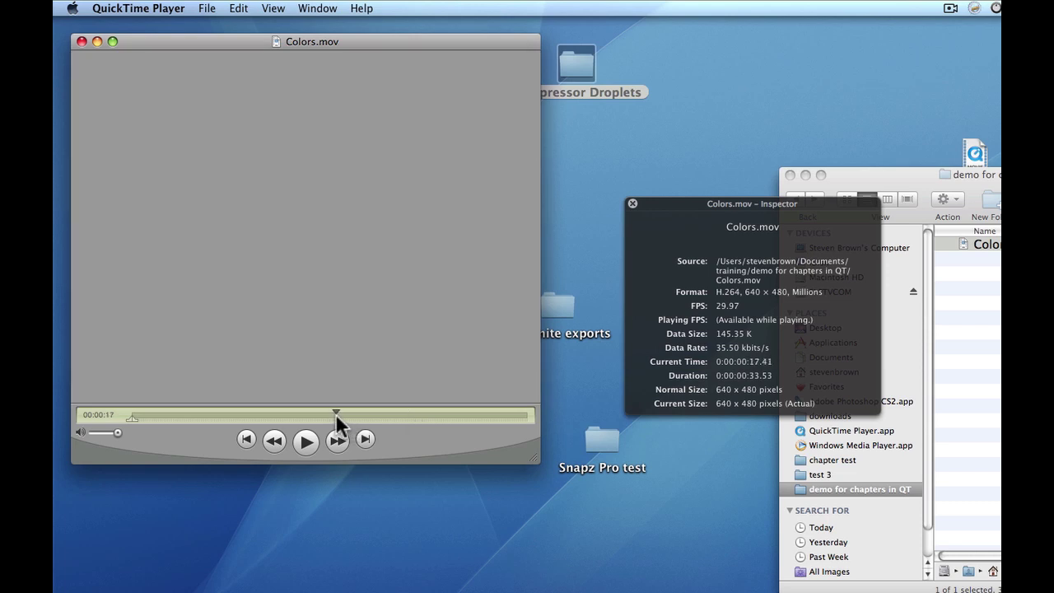
pyautogui.moveTo(345, 413); pyautogui.dragTo(344, 414)
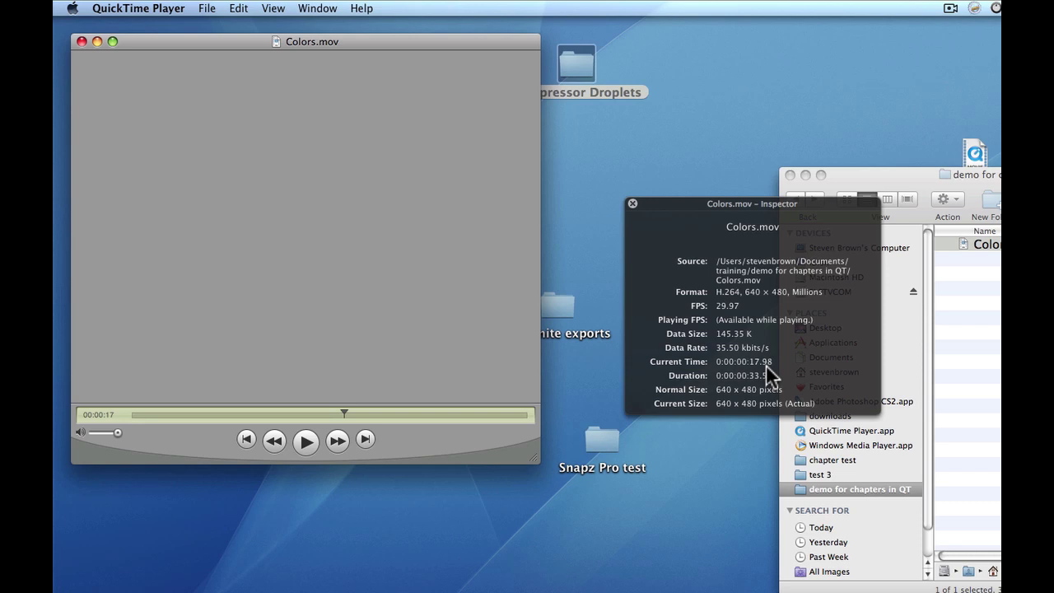
# Step to the first green frame at 0:00:25.05, then switch over to Pages.
pyautogui.click(419, 414)
pyautogui.moveTo(421, 411); pyautogui.dragTo(428, 411)
pyautogui.press('Right')
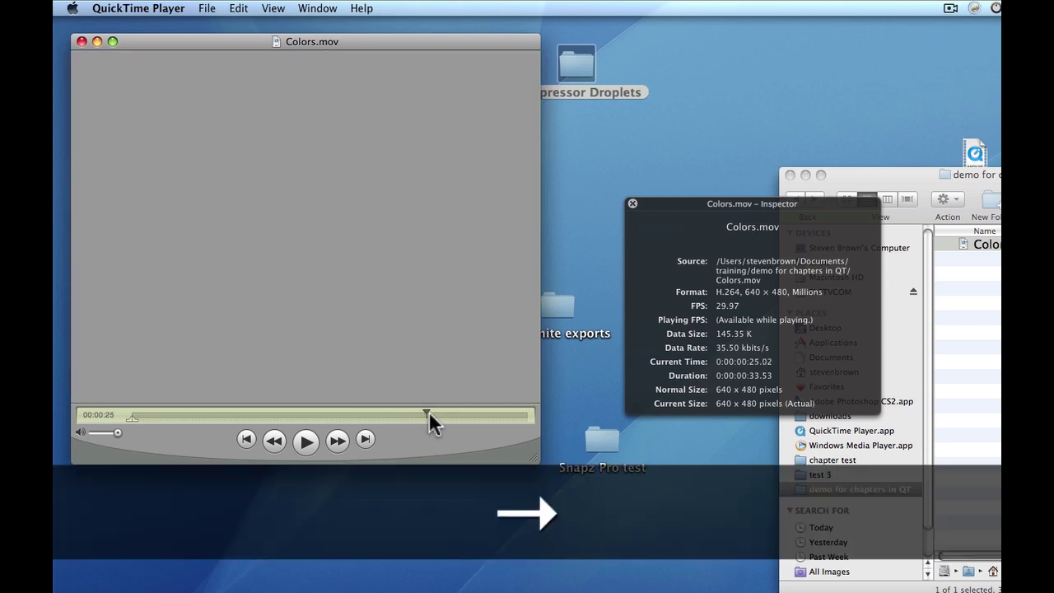
pyautogui.press('Left')
pyautogui.press('Right')
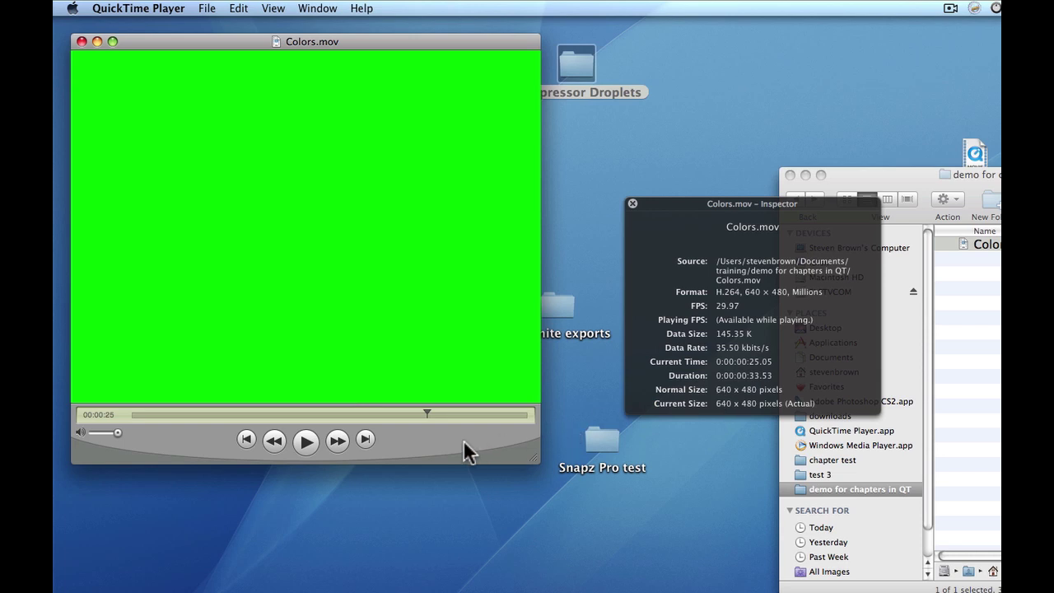
pyautogui.press('super+Tab')
pyautogui.press('super+Tab')
pyautogui.press('super+Tab')
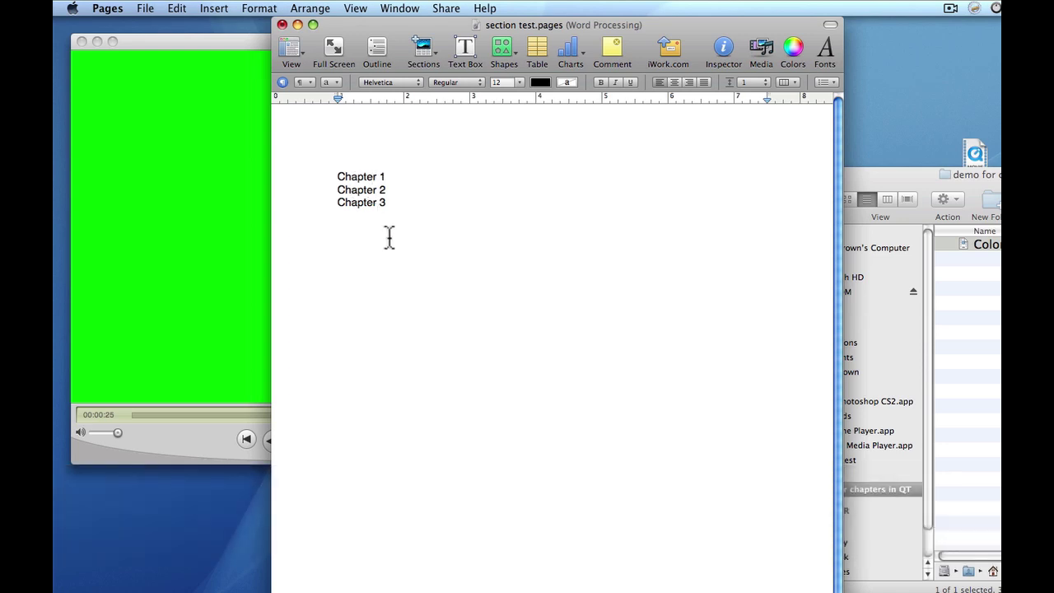
# Tidy the chapter list spacing, export it as plain text 'Chapter Pages.txt', and hide Pages.
pyautogui.press('Return')
pyautogui.press('Return')
pyautogui.press('Return')
pyautogui.press('Return')
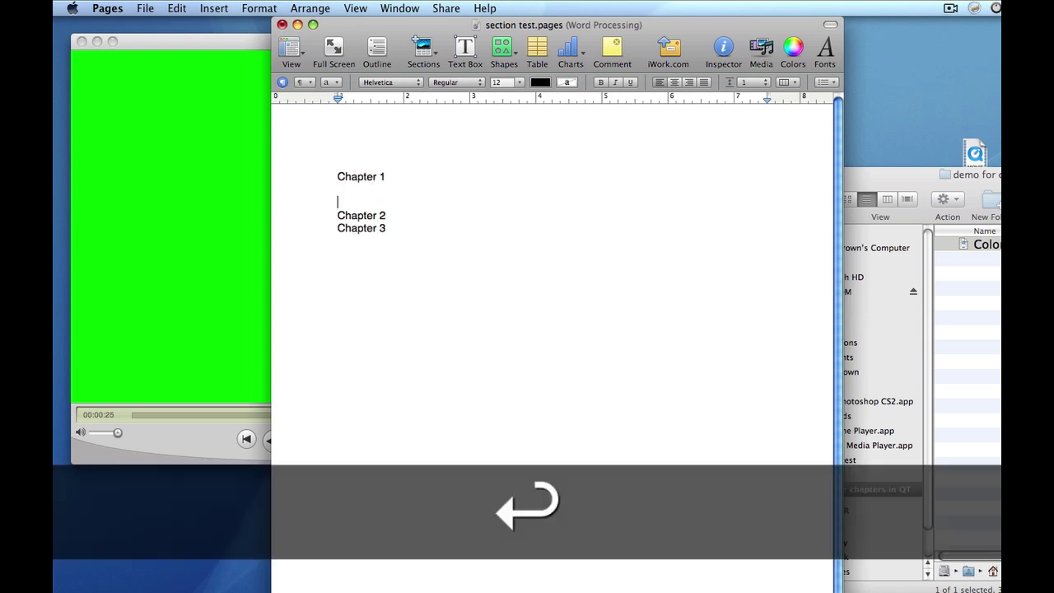
pyautogui.press('BackSpace')
pyautogui.press('BackSpace')
pyautogui.press('BackSpace')
pyautogui.press('BackSpace')
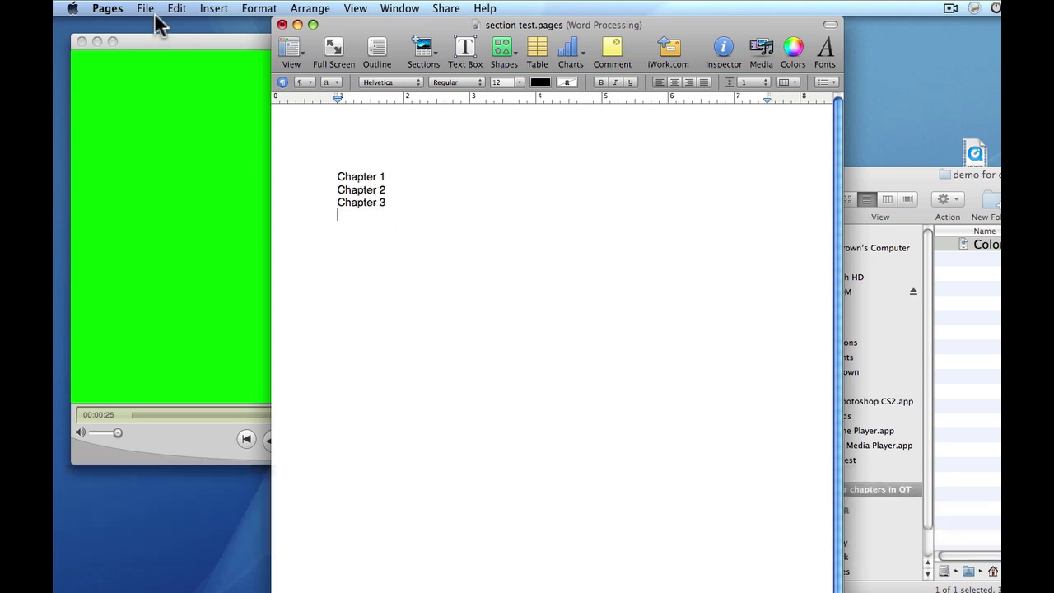
pyautogui.click(146, 9)
pyautogui.click(171, 152)
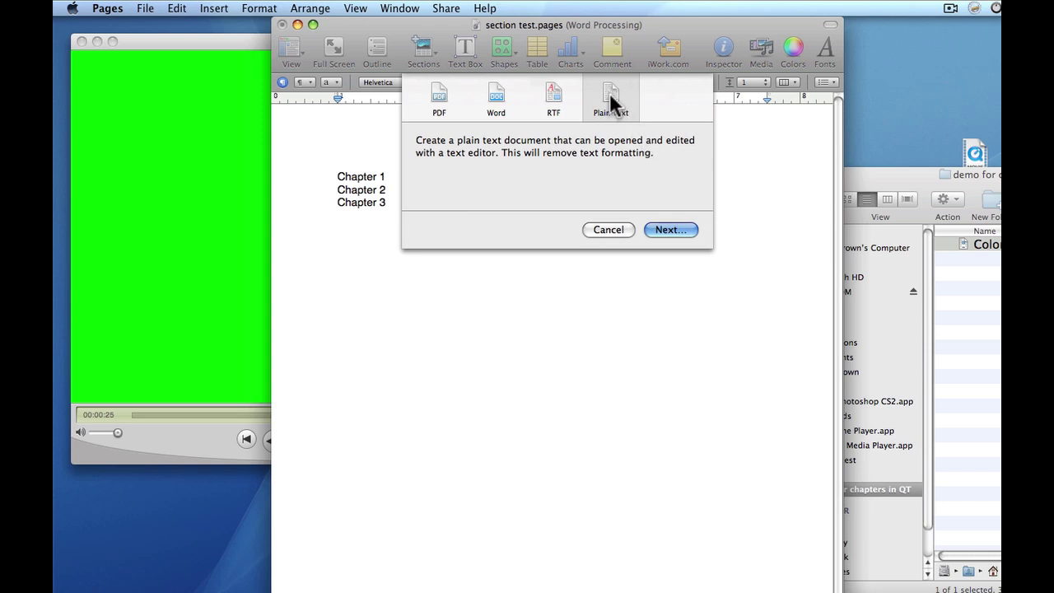
pyautogui.click(672, 229)
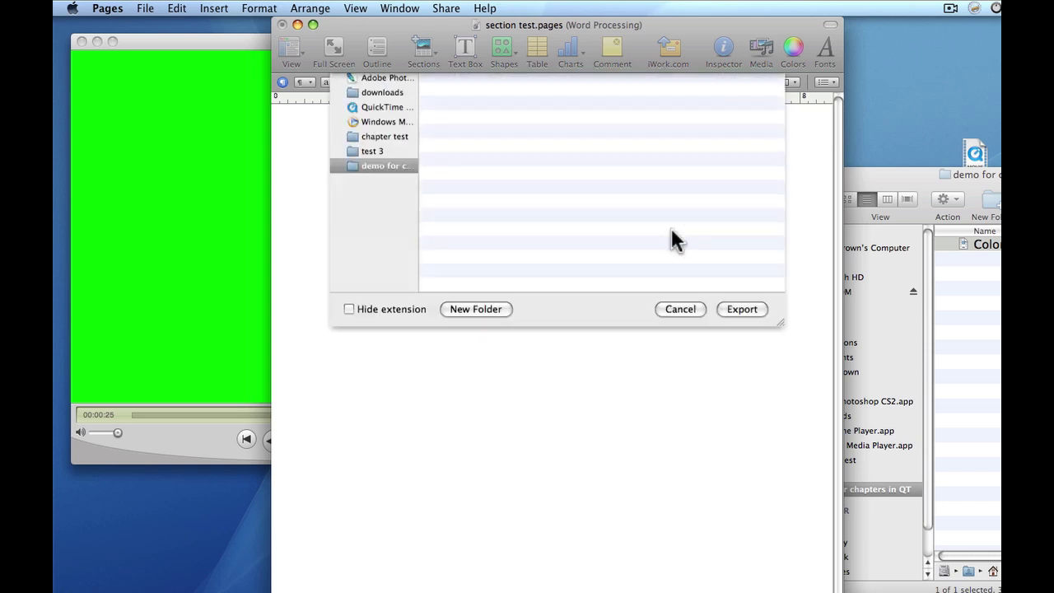
pyautogui.write('Cha')
pyautogui.write('pter Pa')
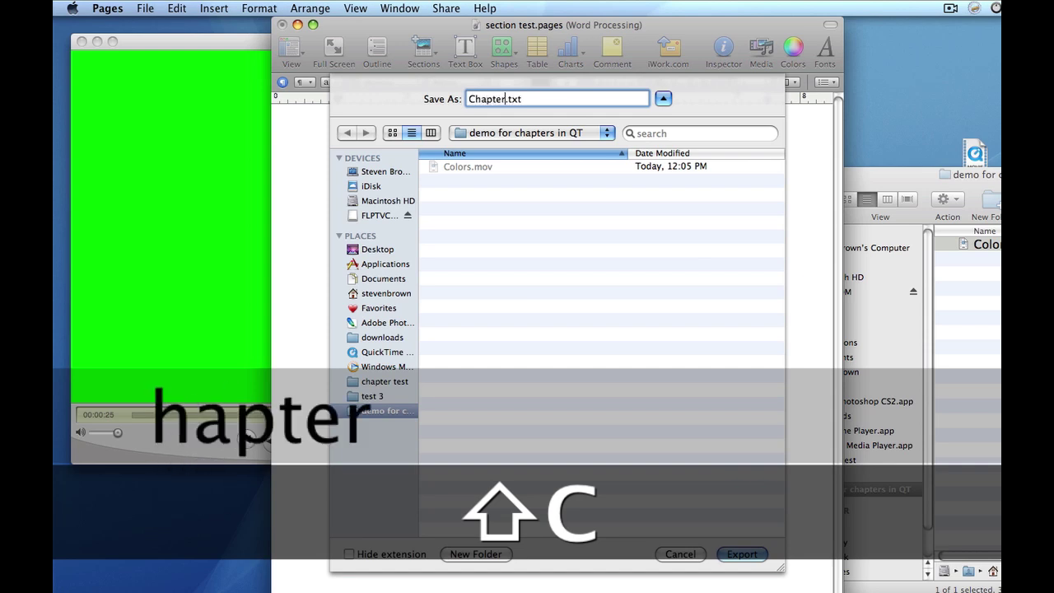
pyautogui.write('ges')
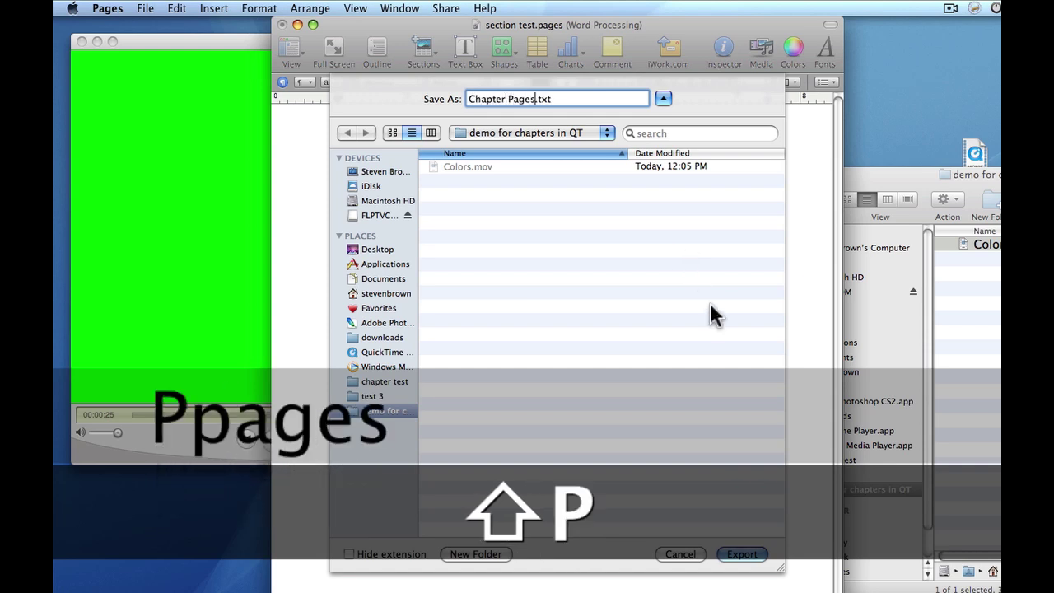
pyautogui.click(744, 555)
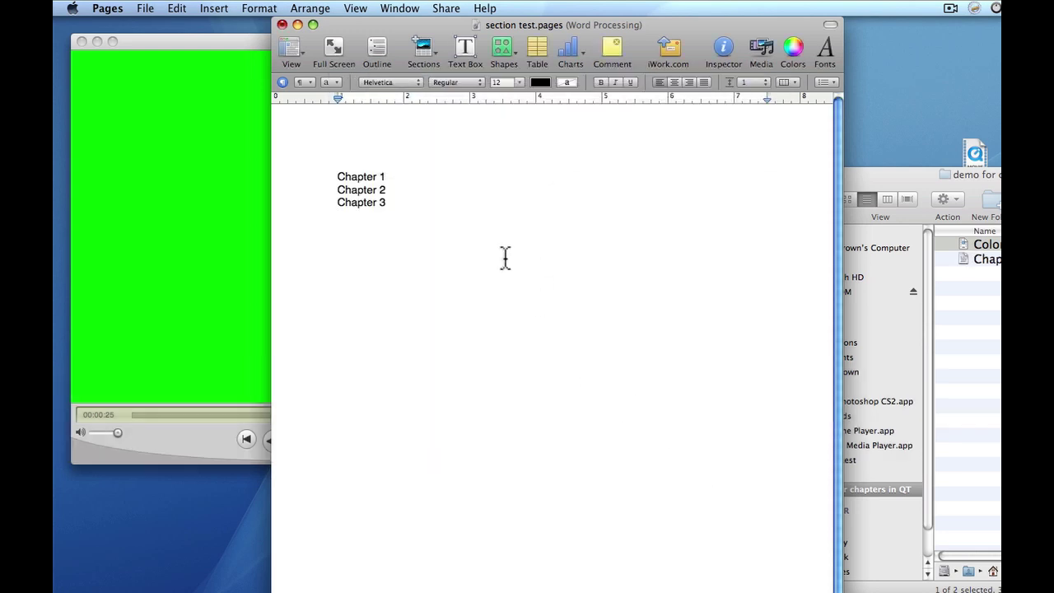
pyautogui.press('super+h')
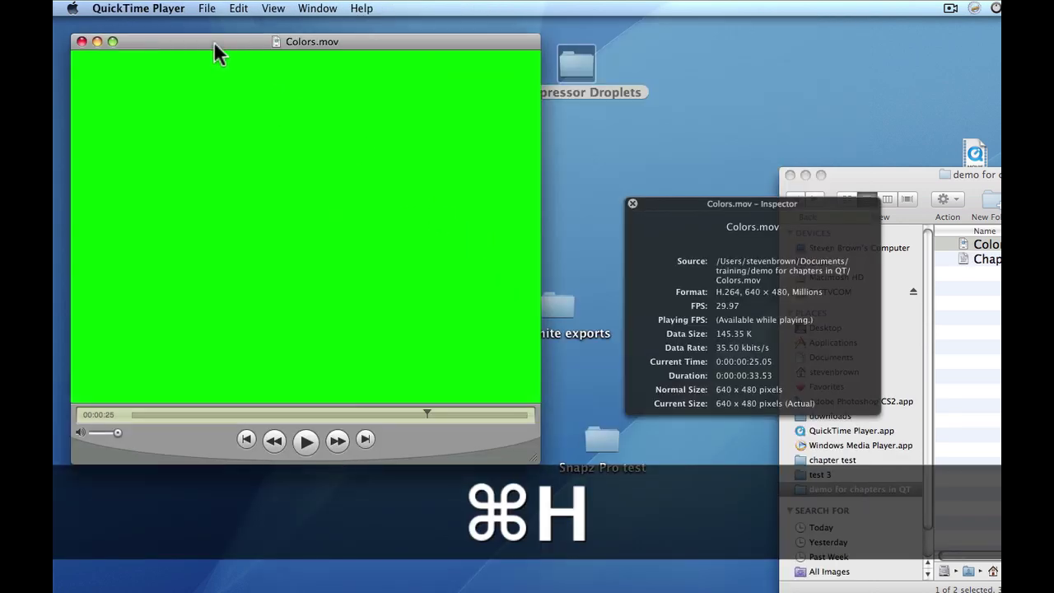
# Open Chapter Pages.txt in QuickTime Player as a text movie beside Colors.mov.
pyautogui.click(207, 8)
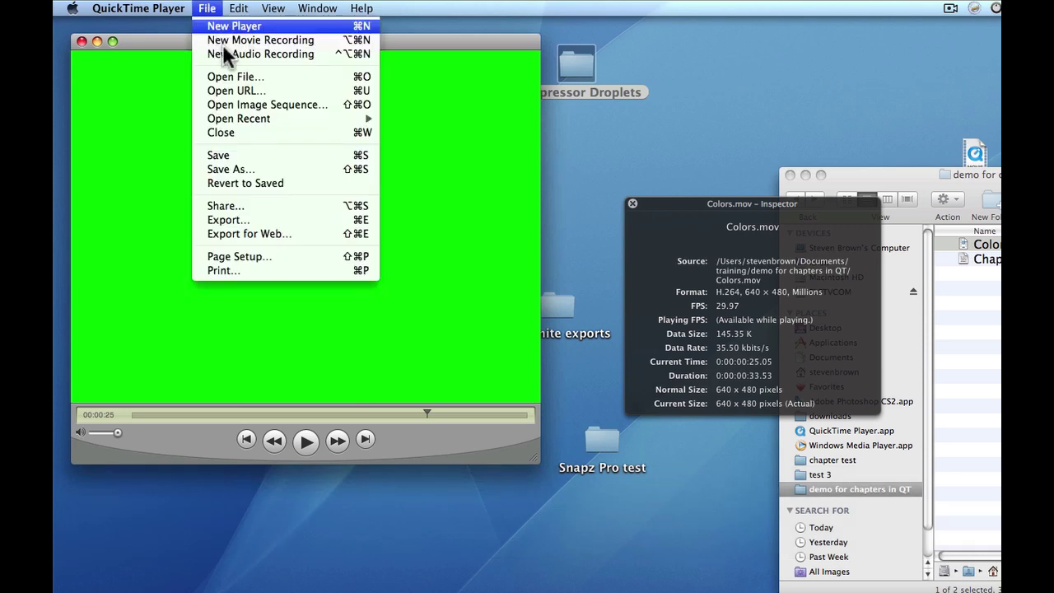
pyautogui.click(230, 77)
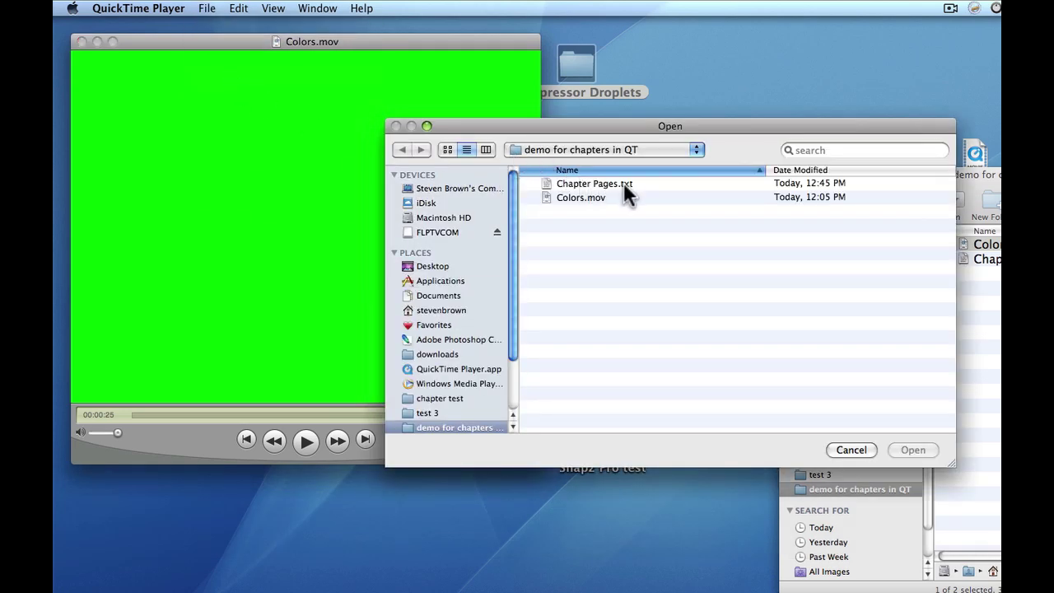
pyautogui.doubleClick(547, 183)
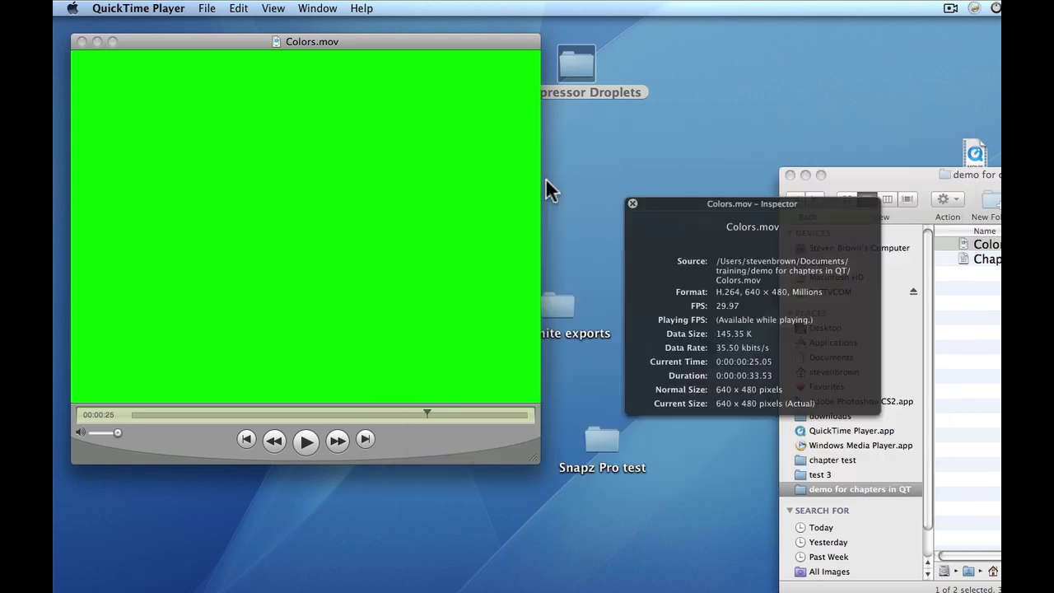
pyautogui.click(207, 8)
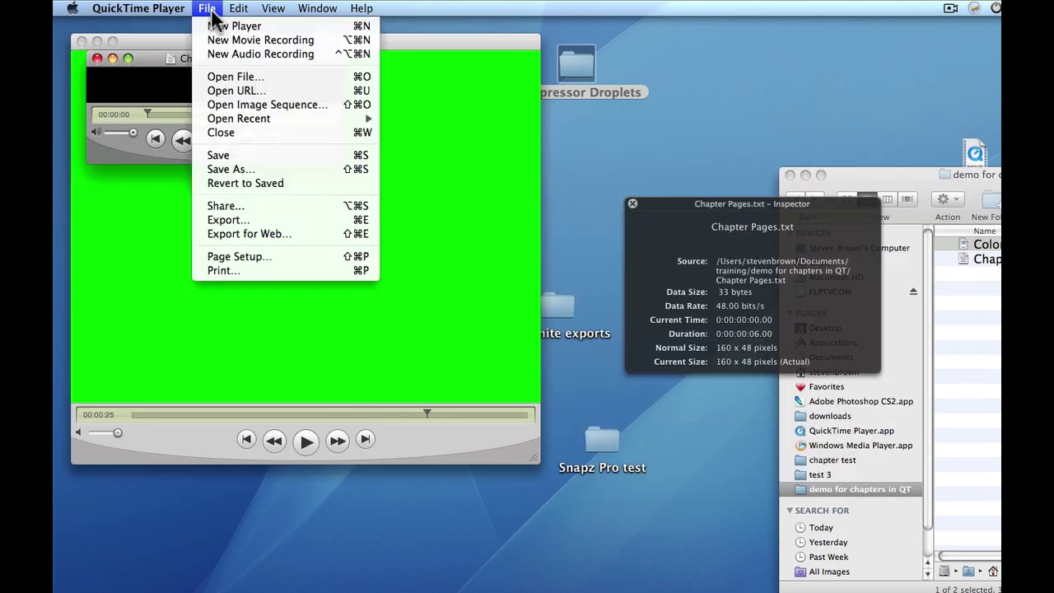
# Set the export format to Text to Text with the Text with Descriptors preset.
pyautogui.click(228, 219)
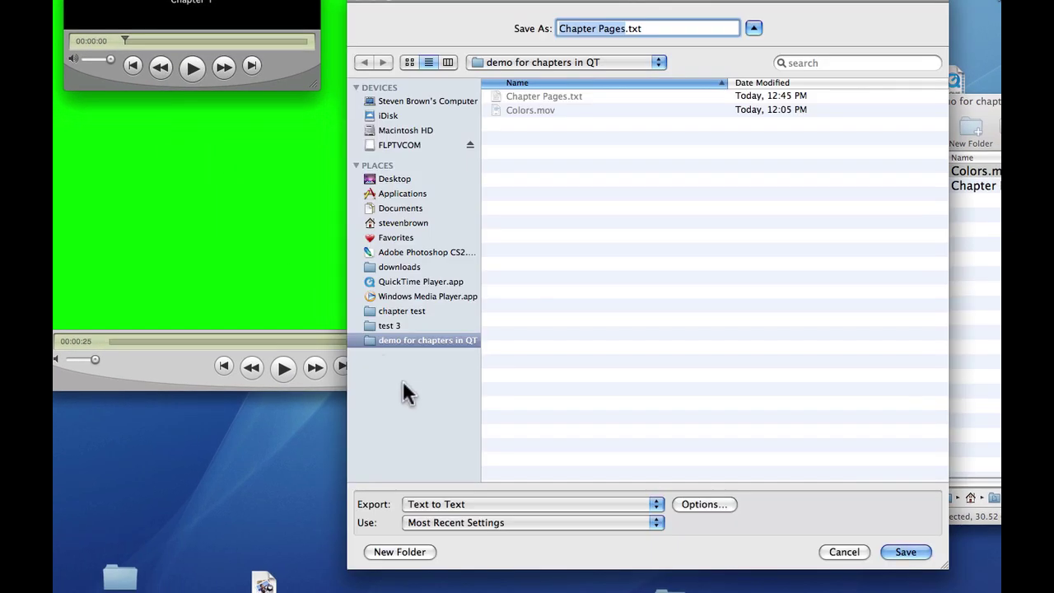
pyautogui.click(521, 495)
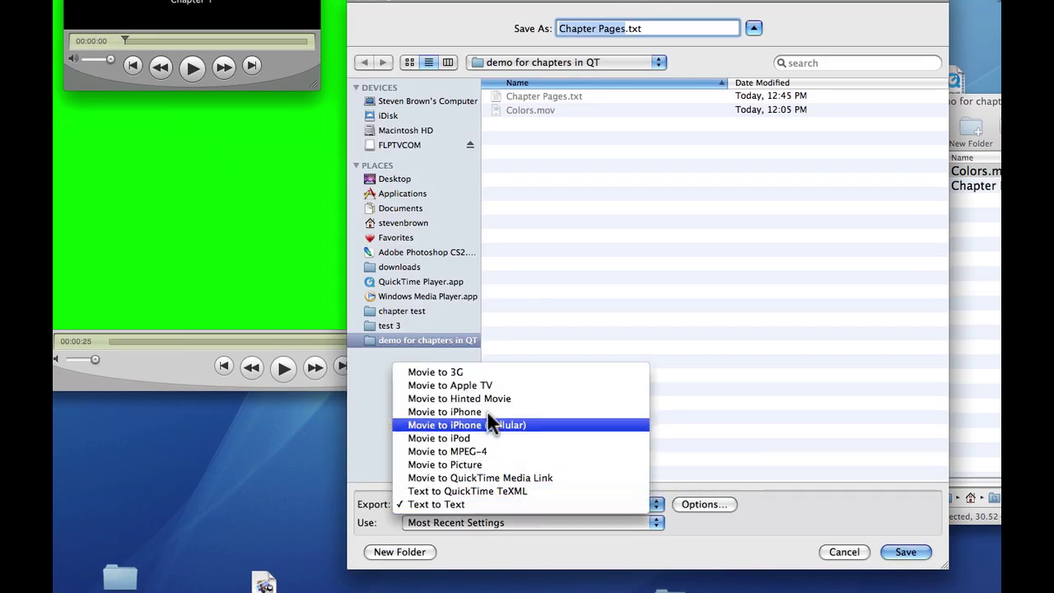
pyautogui.click(445, 503)
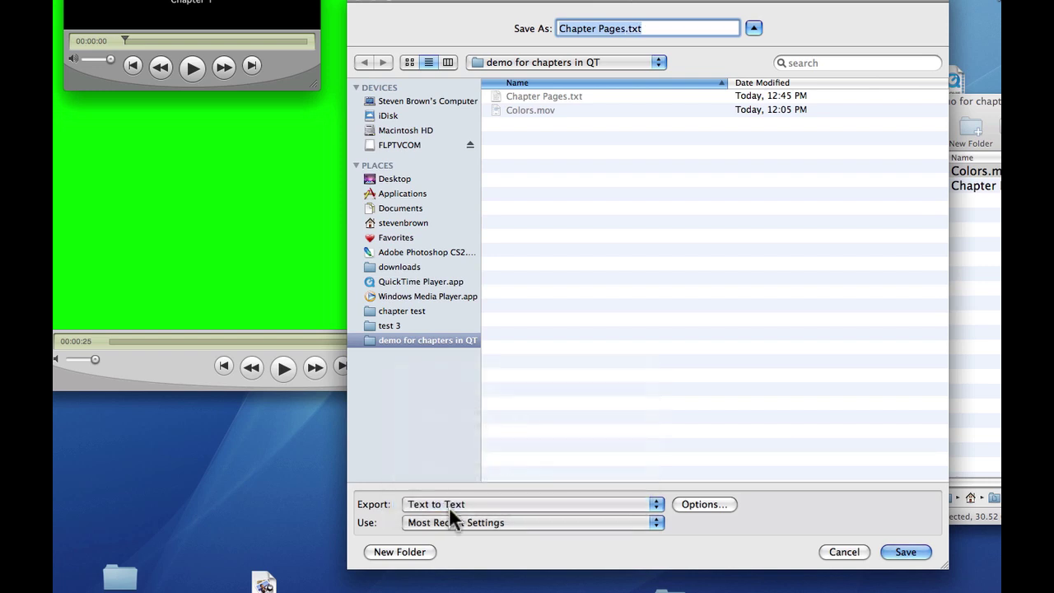
pyautogui.click(499, 524)
pyautogui.click(481, 558)
# Set timestamp fractions to 1/100 second and name the file 'Chapter Pages QT.txt'.
pyautogui.click(701, 501)
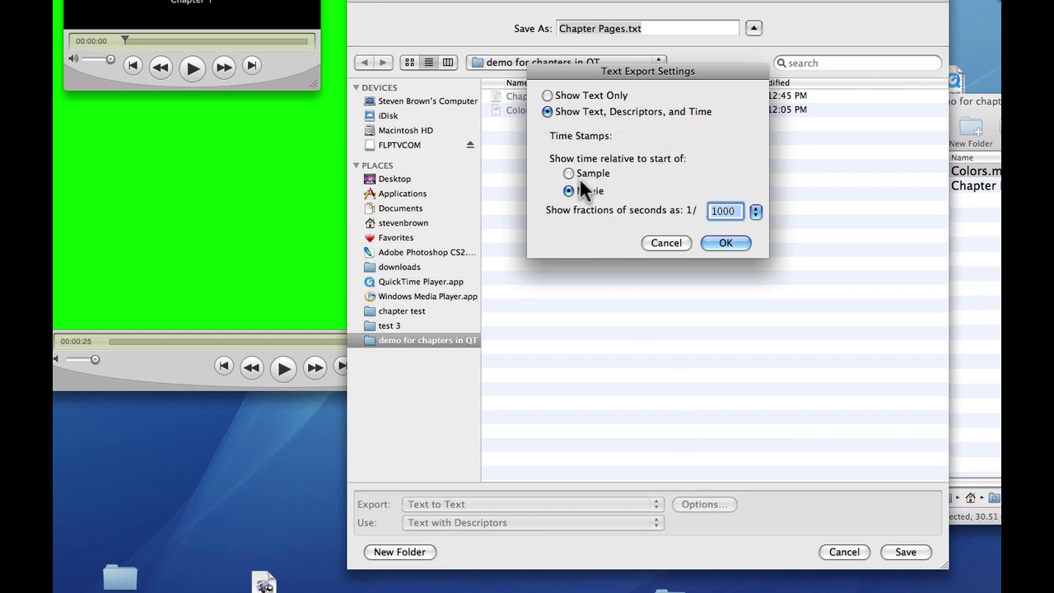
pyautogui.click(755, 210)
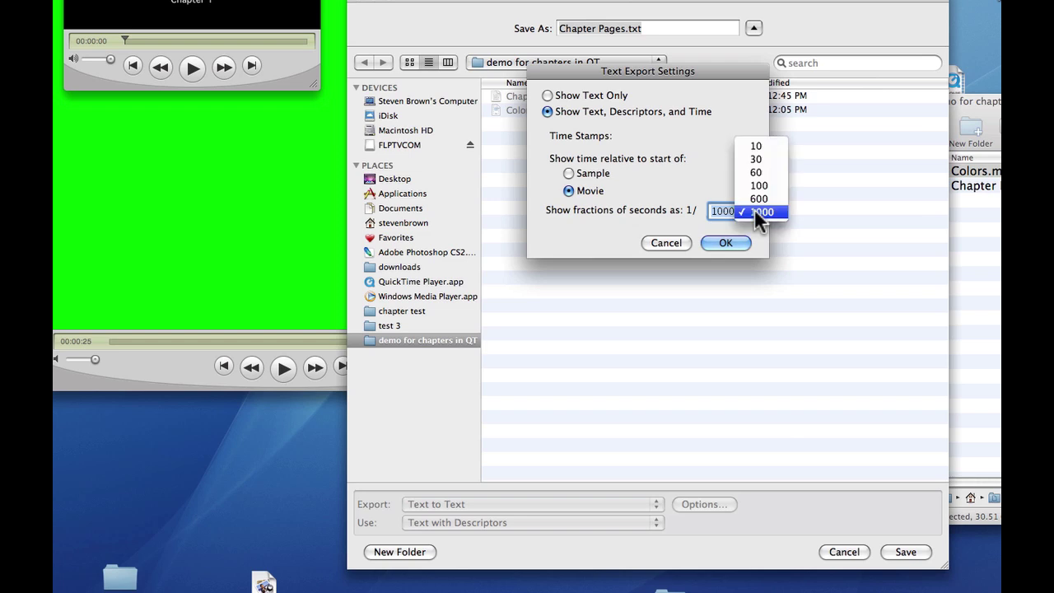
pyautogui.click(757, 182)
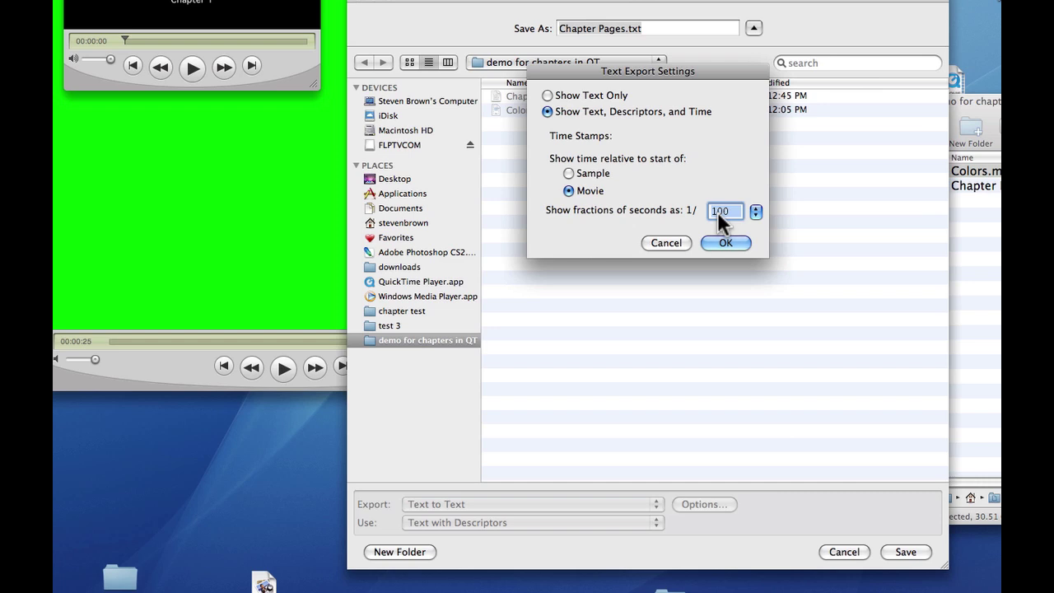
pyautogui.click(725, 243)
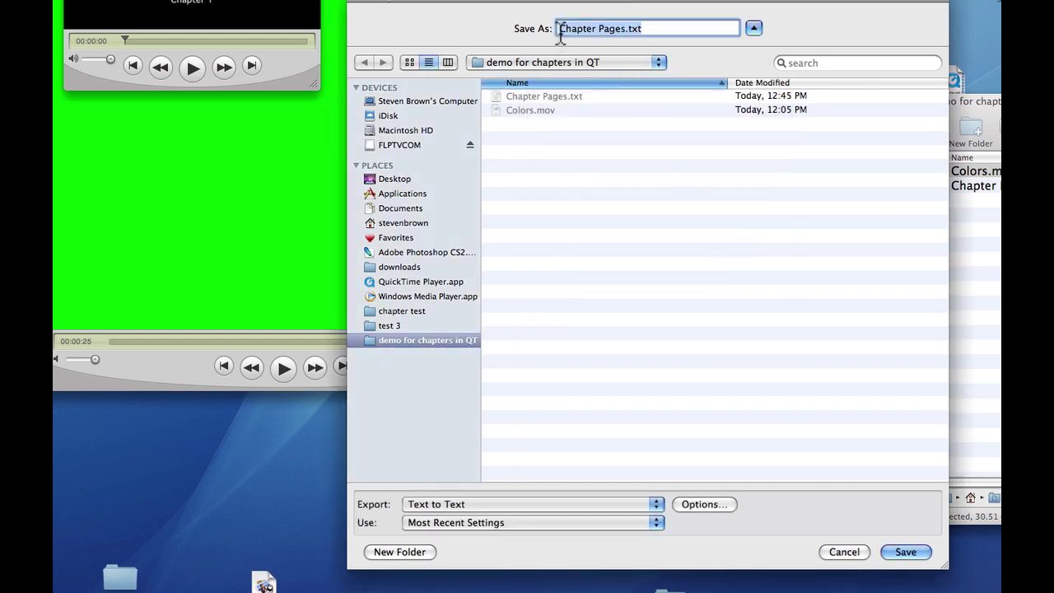
pyautogui.click(626, 29)
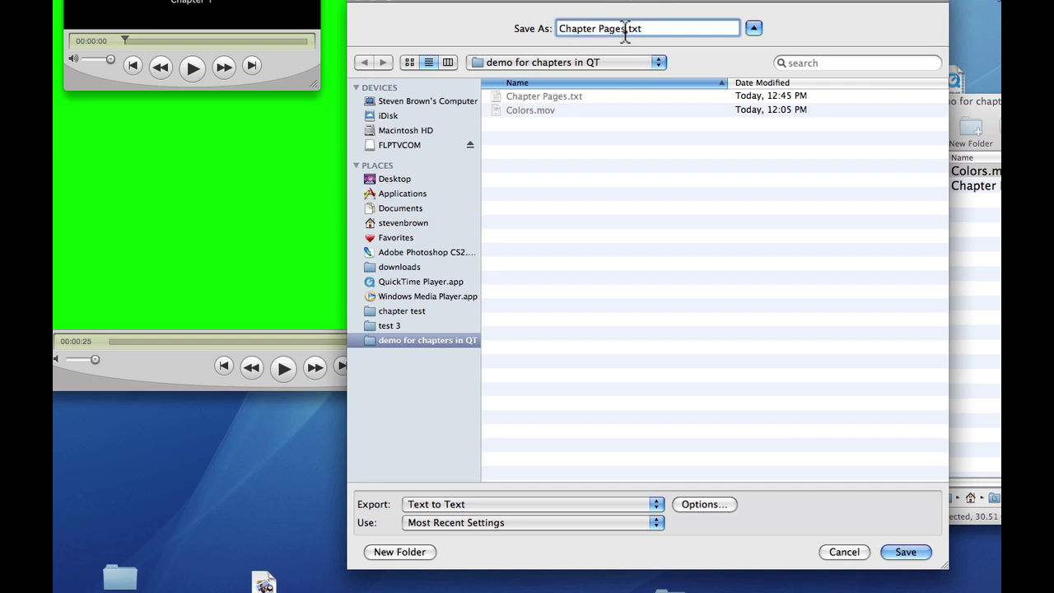
pyautogui.write('QT')
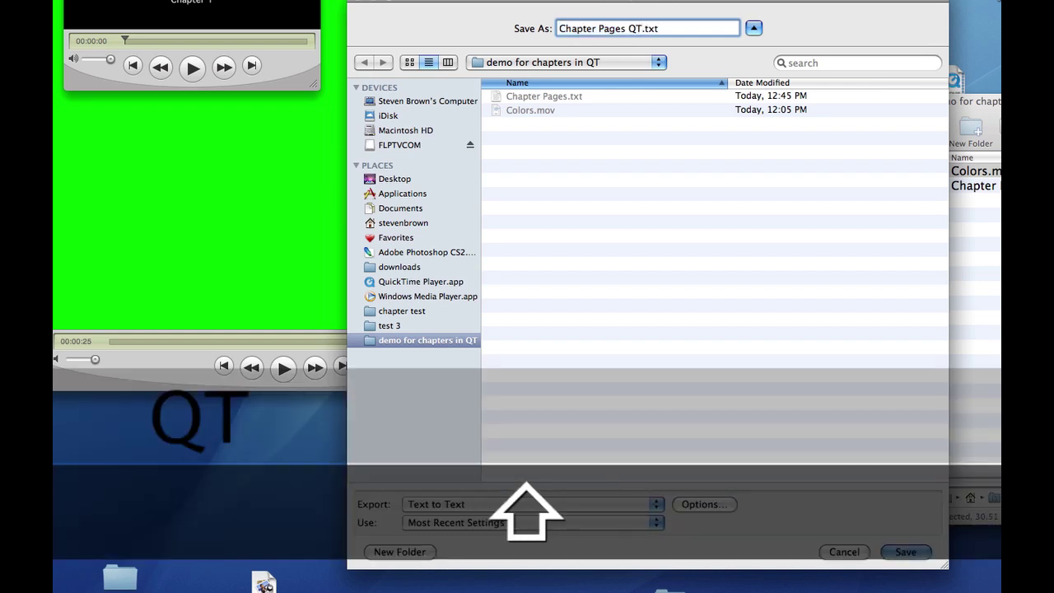